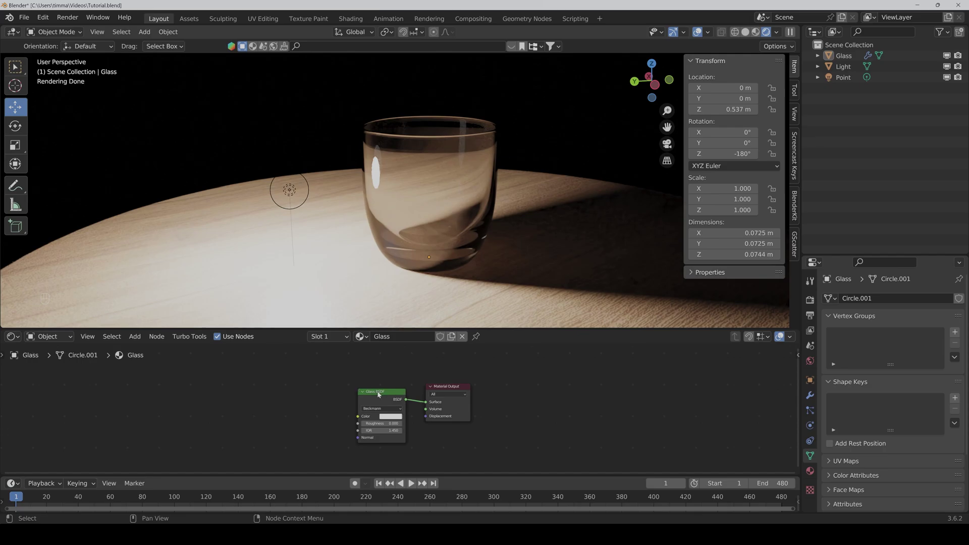
# Move the point light about -0.077 m along the Y axis so it sits inside the glass.
pyautogui.click(291, 192)
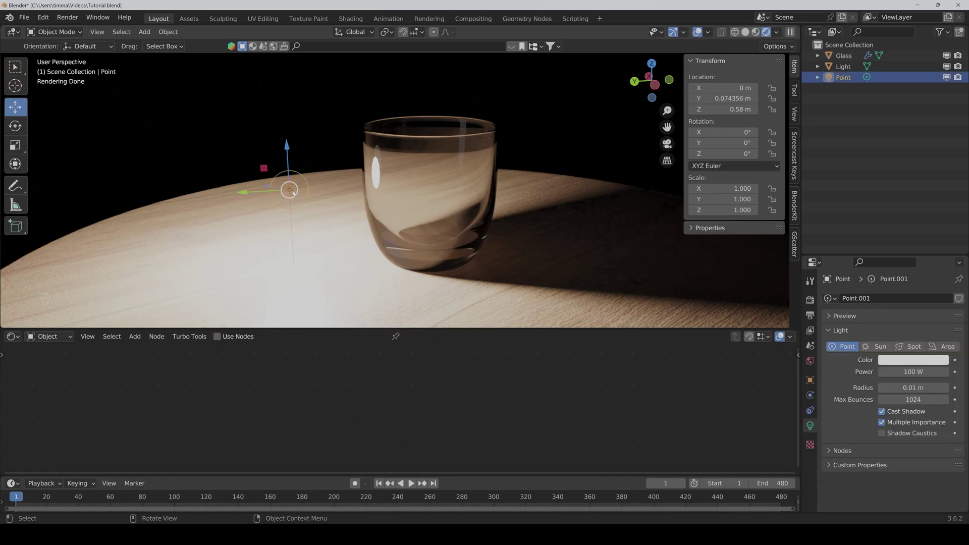
pyautogui.moveTo(244, 194); pyautogui.dragTo(392, 219)
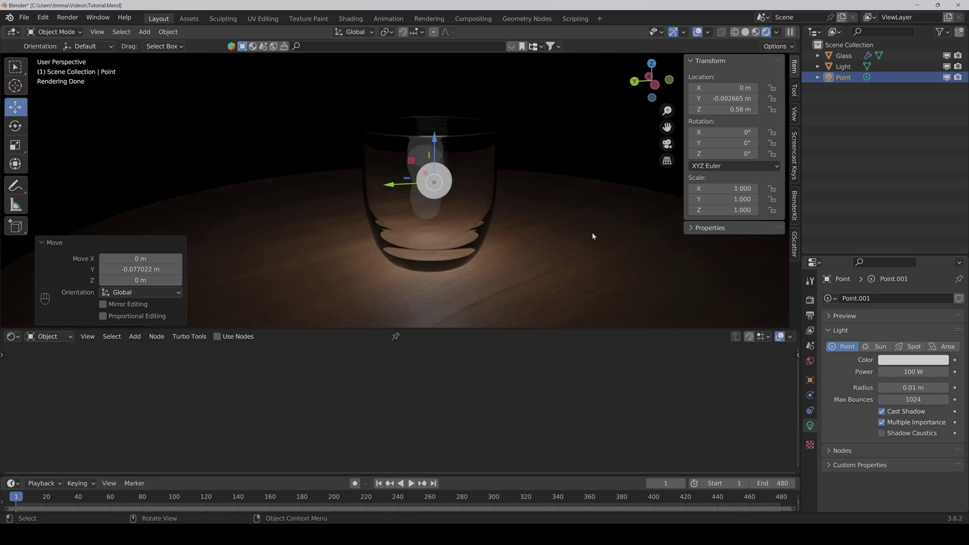
# Set the point light's power to 10000000 W and save the file.
pyautogui.click(911, 372)
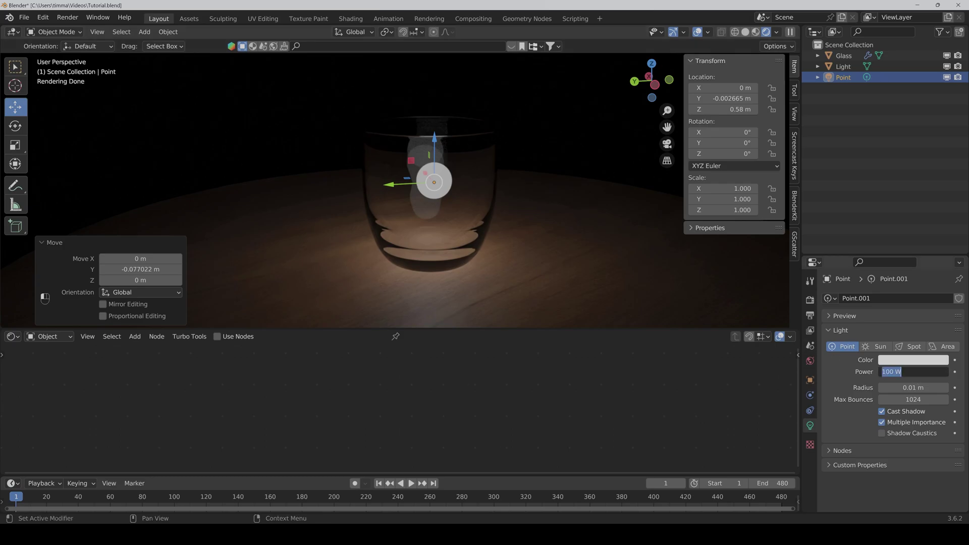
pyautogui.write('10000000')
pyautogui.press('Return')
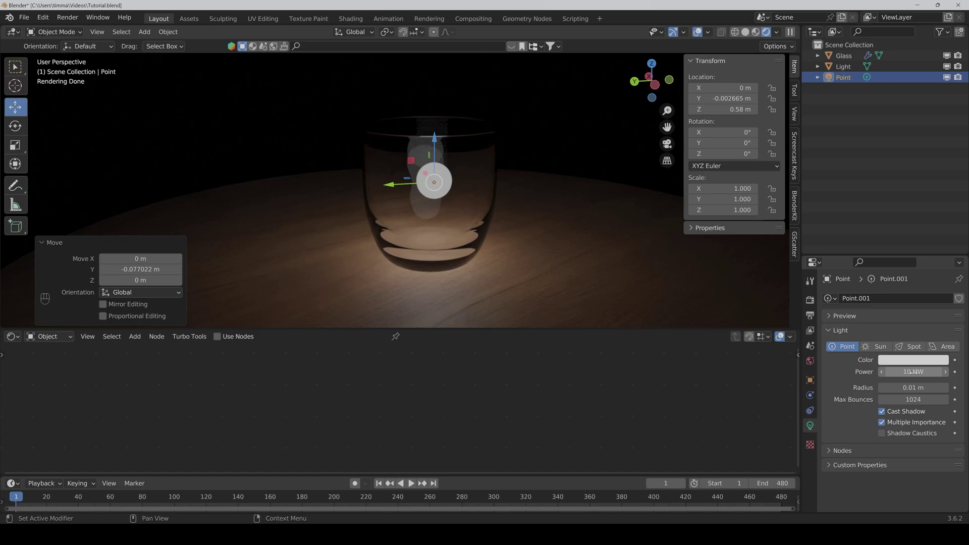
pyautogui.hotkey('ctrl', 's')
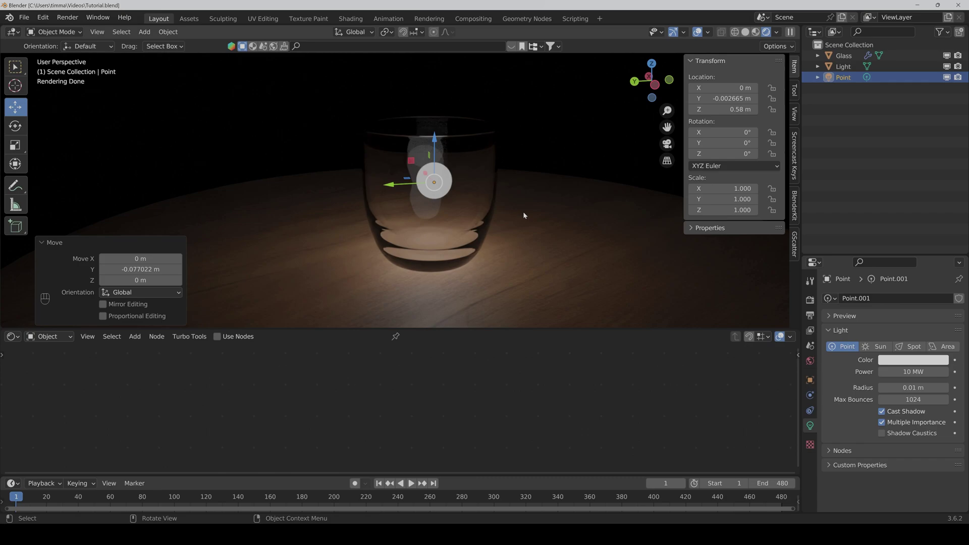
# Insert a Mix Shader node between the Glass BSDF and the Material Output in the glass's material.
pyautogui.click(470, 216)
pyautogui.scroll(2, 501, 405)
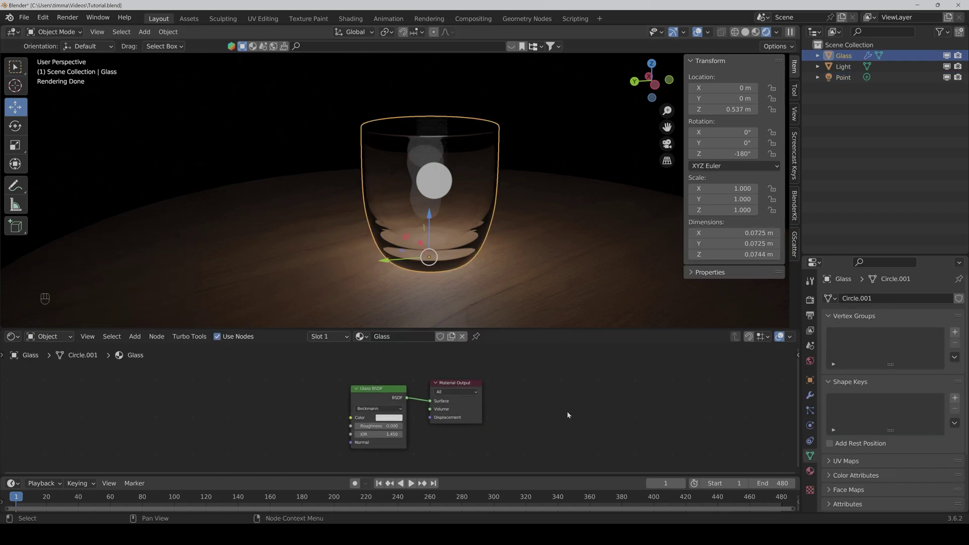
pyautogui.hotkey('shift', 'a')
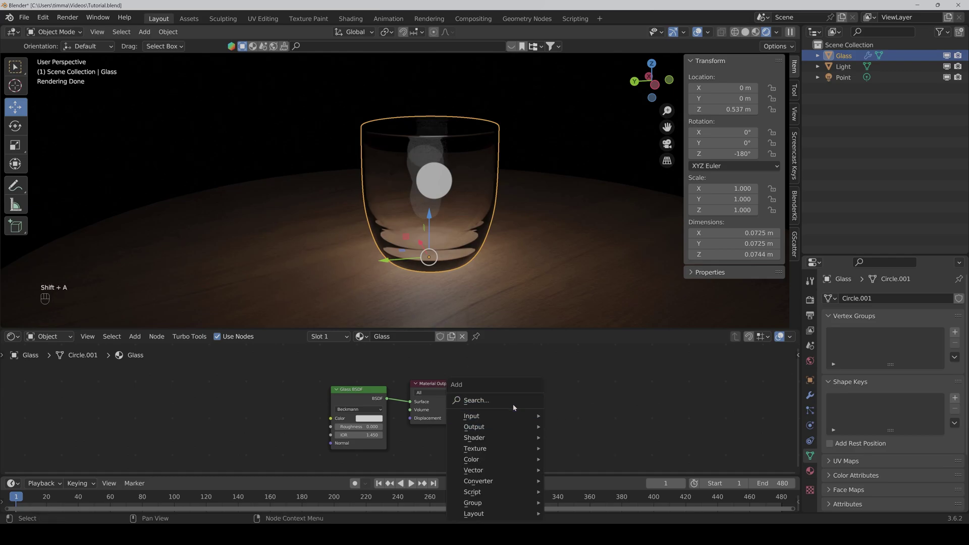
pyautogui.click(513, 404)
pyautogui.write('mix')
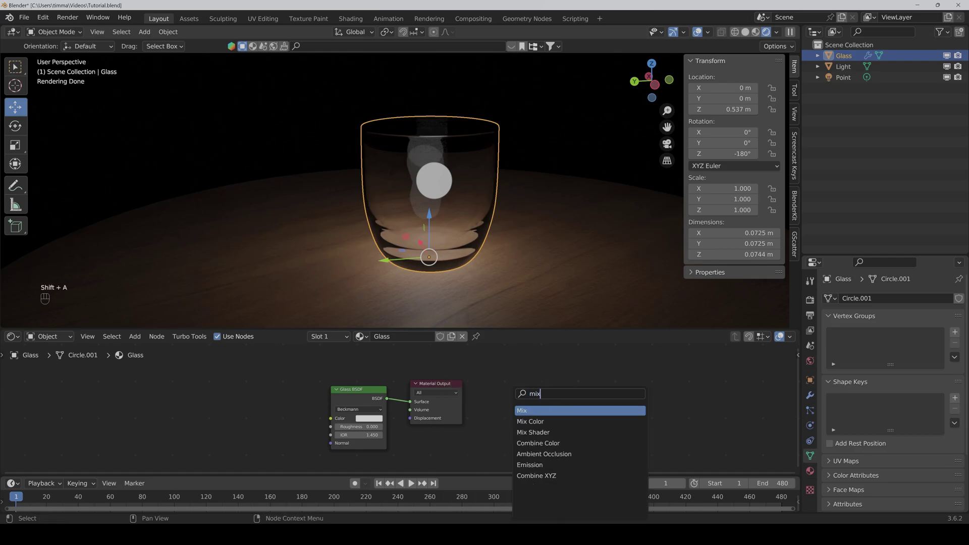
pyautogui.press('Return')
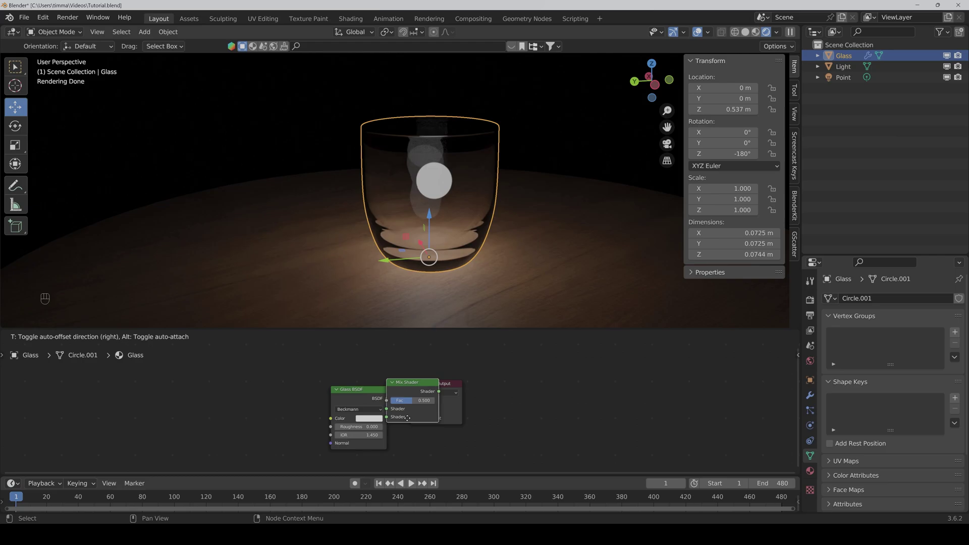
pyautogui.click(408, 418)
# Add a Light Path node above the shaders and link its Is Shadow Ray output to the Mix Shader's Fac input.
pyautogui.moveTo(387, 373); pyautogui.dragTo(373, 437, button='middle')
pyautogui.scroll(-1, 374, 438)
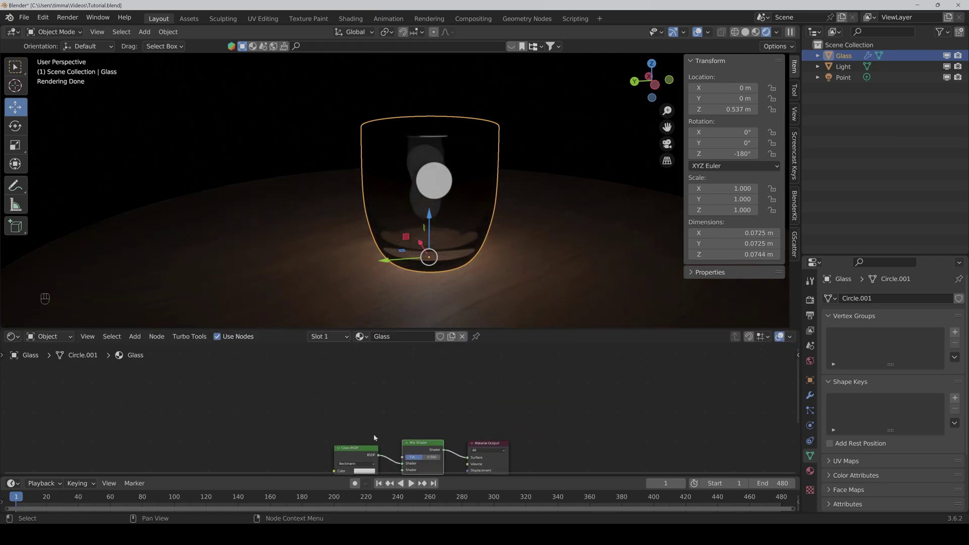
pyautogui.hotkey('shift', 'a')
pyautogui.click(353, 399)
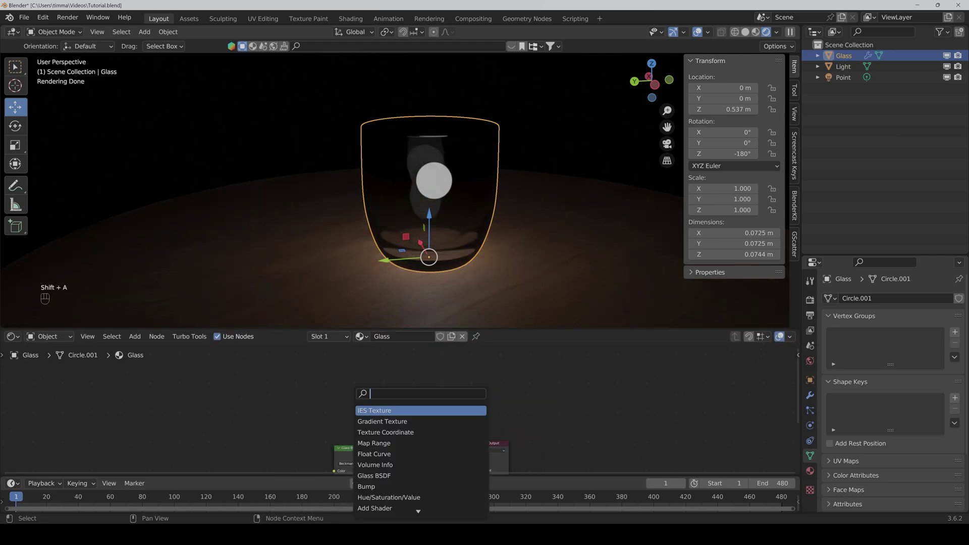
pyautogui.write('ligh')
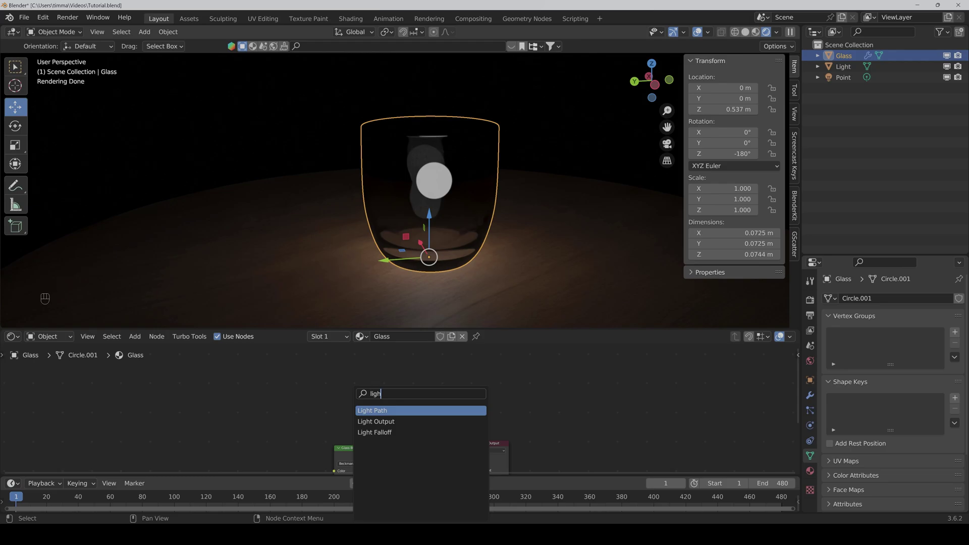
pyautogui.press('Return')
pyautogui.click(350, 374)
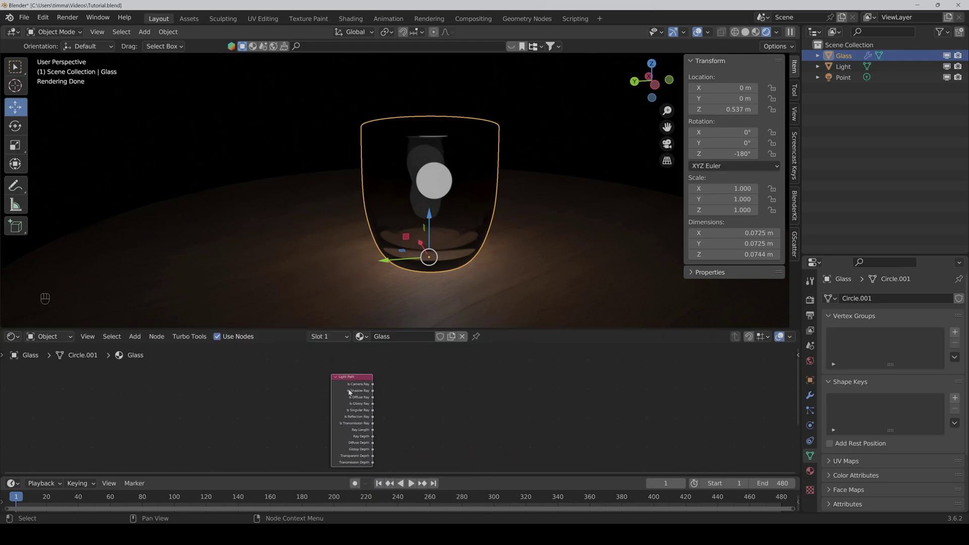
pyautogui.scroll(-2, 406, 417)
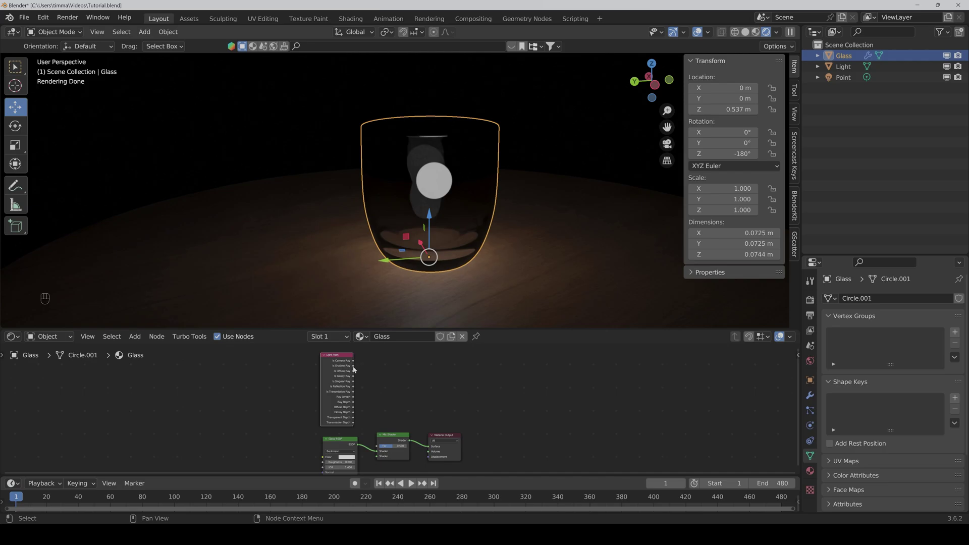
pyautogui.moveTo(354, 366); pyautogui.dragTo(377, 447)
# Add a Transparent BSDF node below the Glass BSDF and link it to the Mix Shader's second Shader input.
pyautogui.moveTo(552, 448); pyautogui.dragTo(546, 380, button='middle')
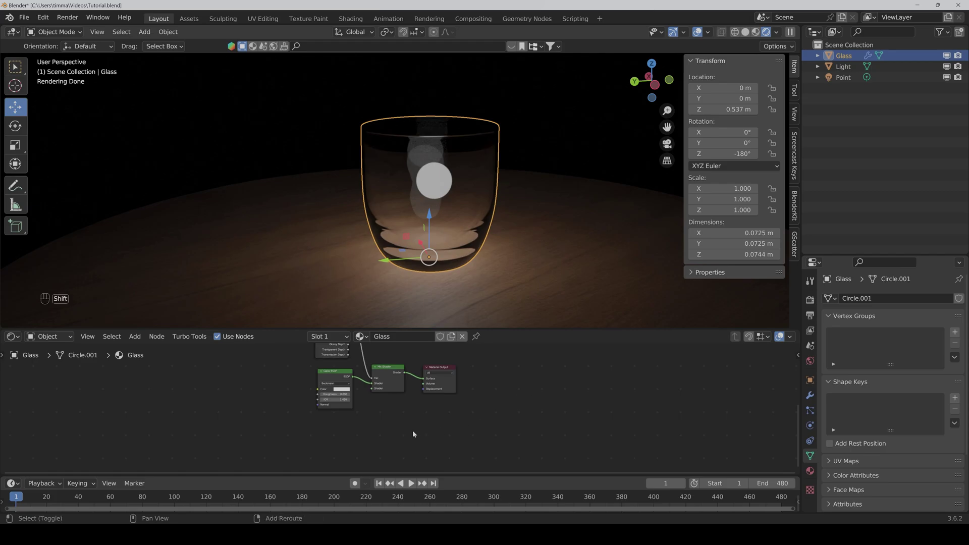
pyautogui.hotkey('shift', 'a')
pyautogui.click(354, 401)
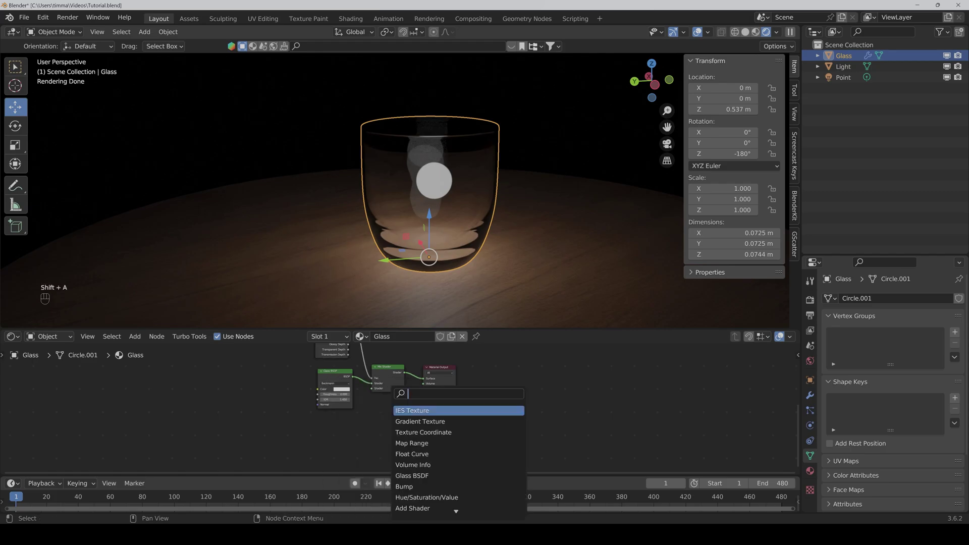
pyautogui.write('tran')
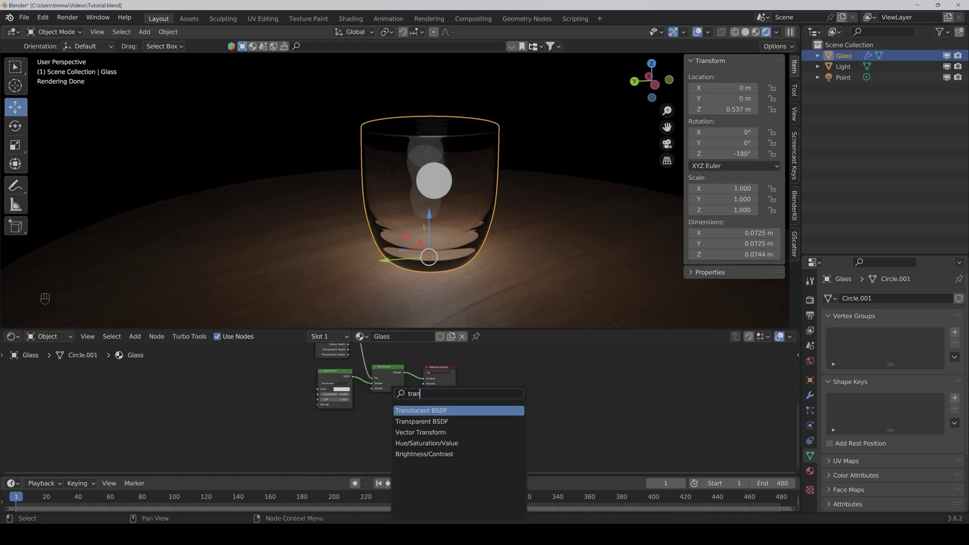
pyautogui.click(418, 421)
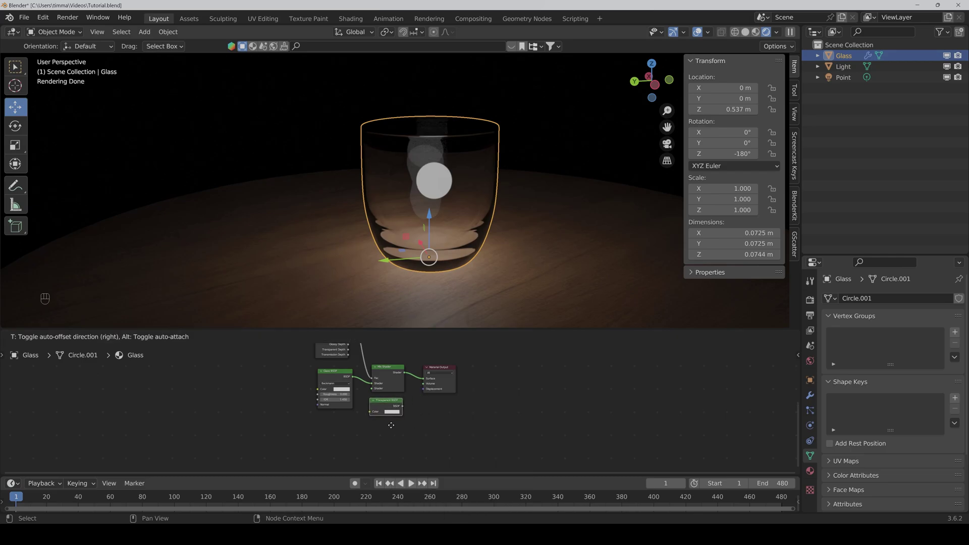
pyautogui.click(347, 444)
pyautogui.moveTo(353, 422); pyautogui.dragTo(374, 390)
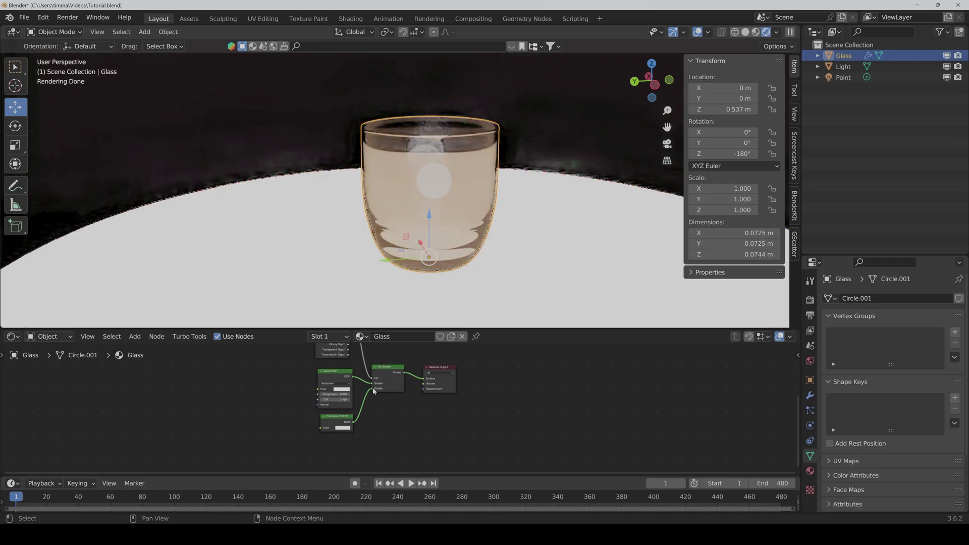
# Set the point light's power to 100 W and save the file.
pyautogui.click(845, 77)
pyautogui.click(914, 371)
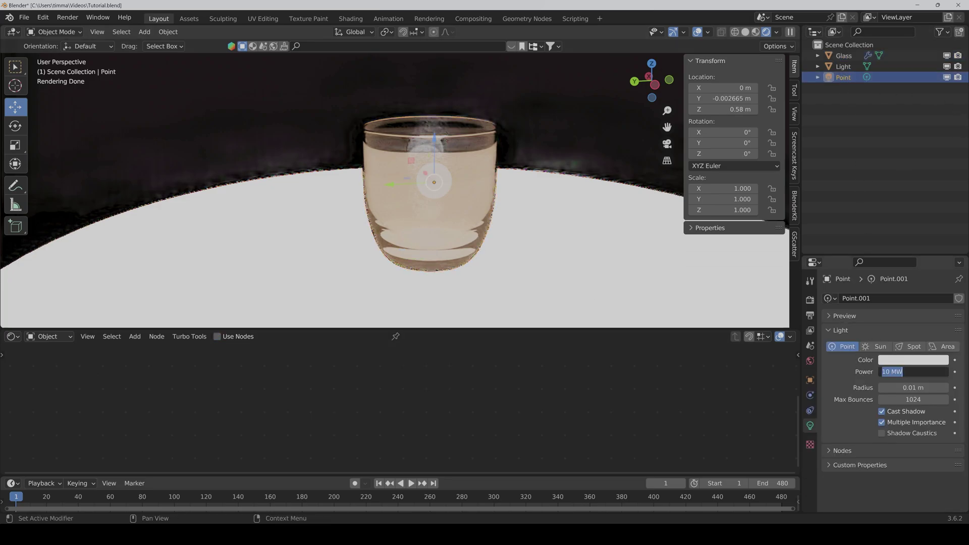
pyautogui.write('100')
pyautogui.press('Return')
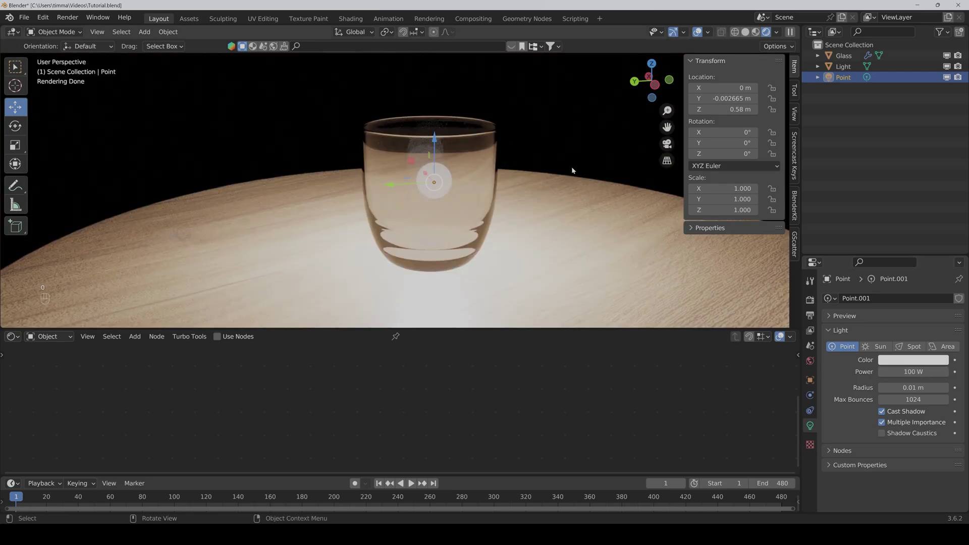
pyautogui.hotkey('ctrl', 's')
# Turn off Multiple Importance for the point light and deselect it.
pyautogui.click(883, 423)
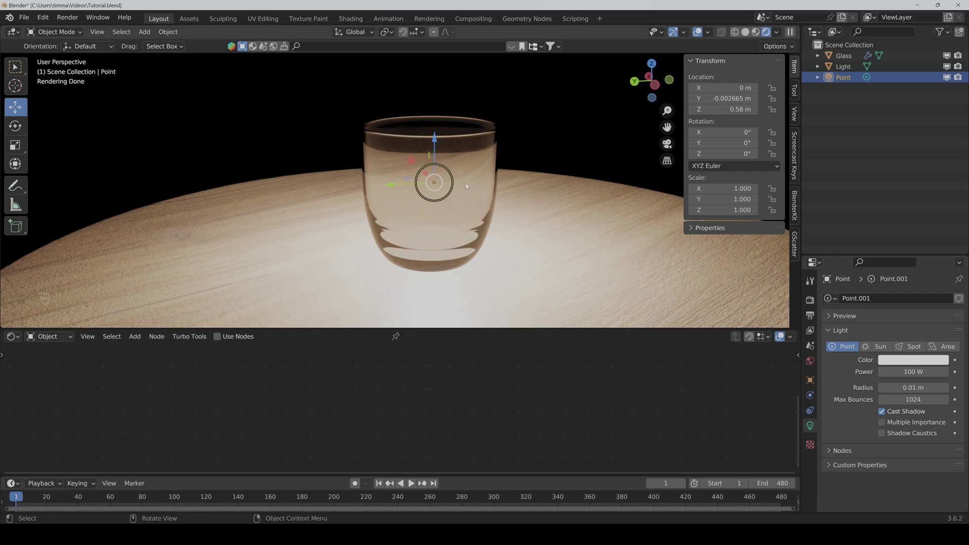
pyautogui.click(548, 212)
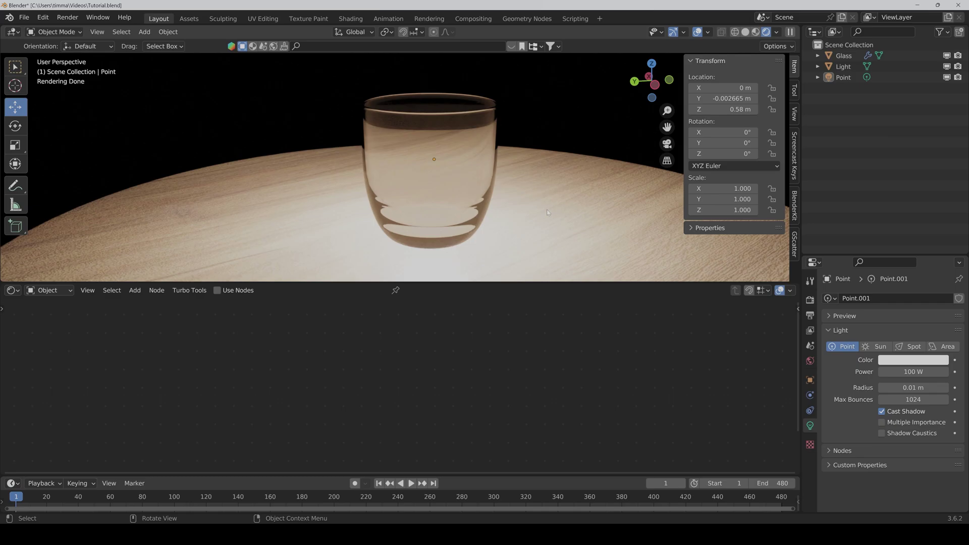
# Delete the Glass BSDF node from the glass's material.
pyautogui.click(435, 192)
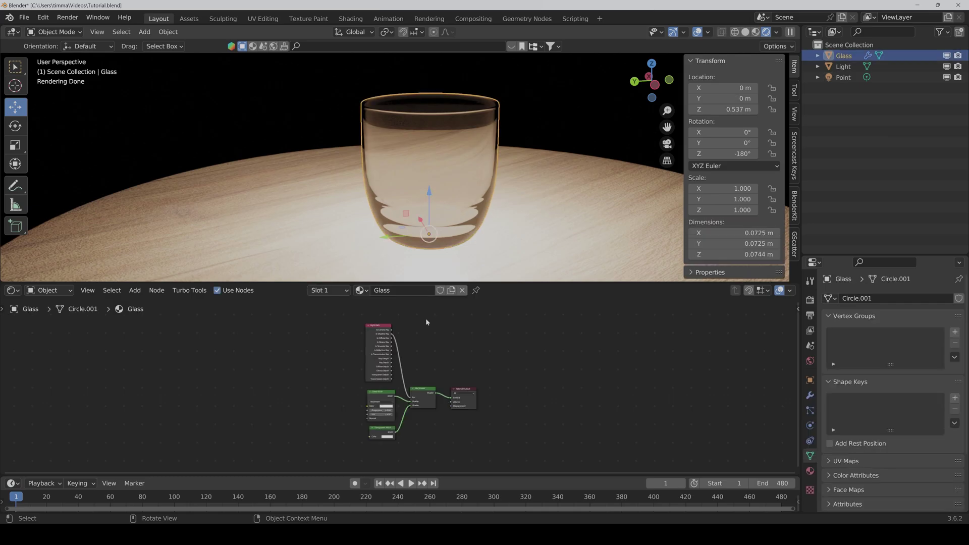
pyautogui.scroll(2, 425, 435)
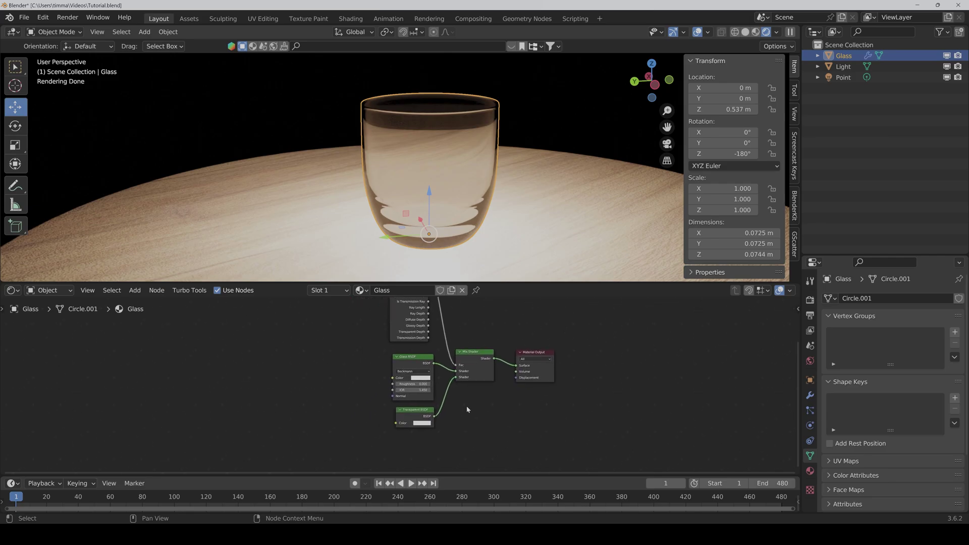
pyautogui.click(402, 360)
pyautogui.press('Delete')
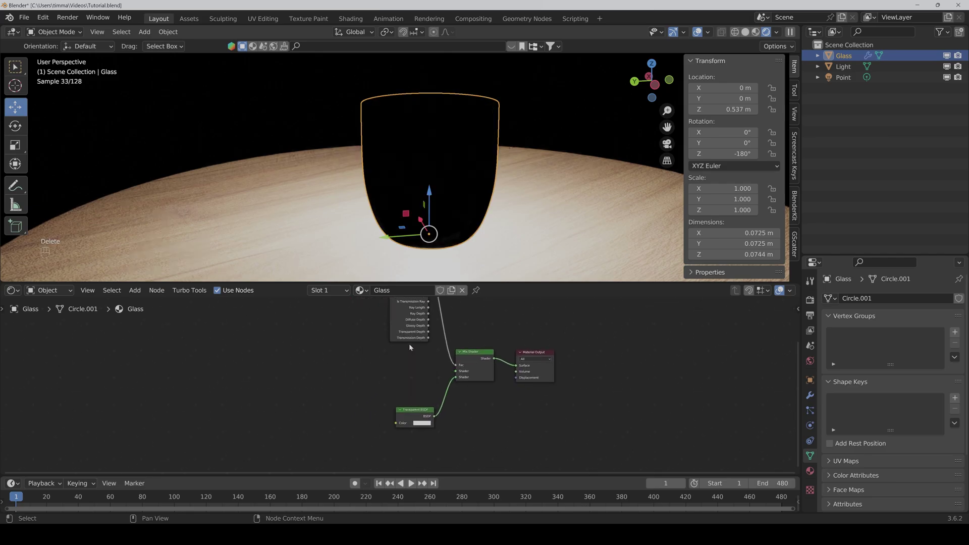
# Add a Principled BSDF node and link its BSDF output to the Mix Shader's first Shader input.
pyautogui.hotkey('shift', 'a')
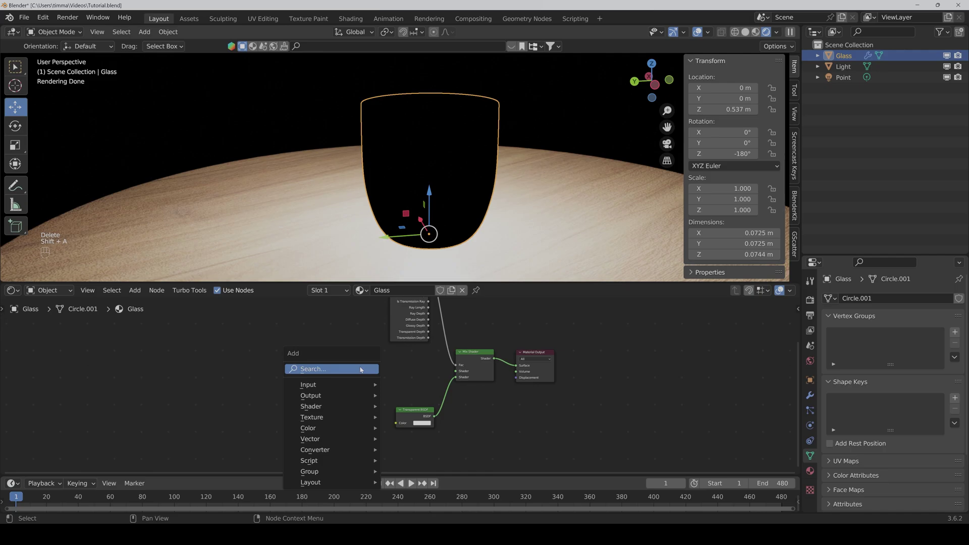
pyautogui.click(361, 368)
pyautogui.write('prin')
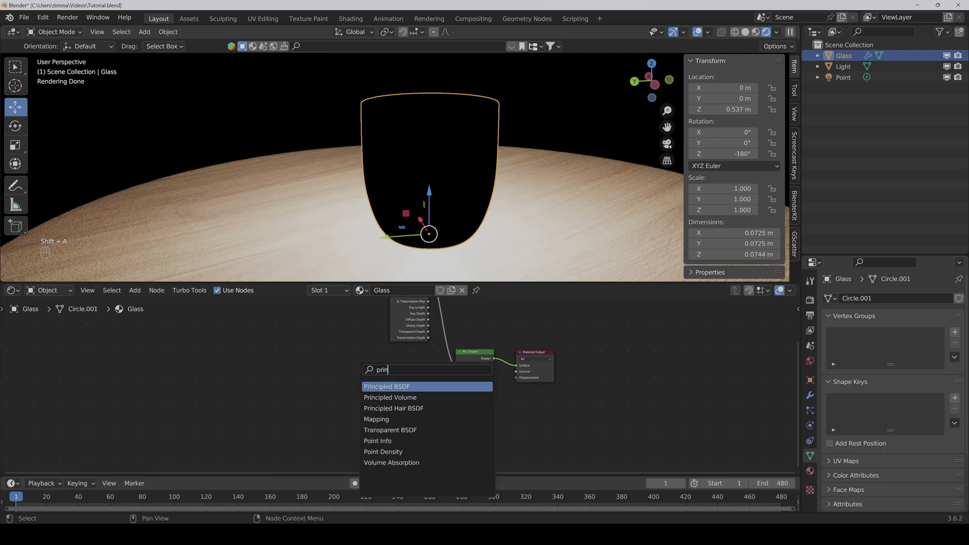
pyautogui.press('Return')
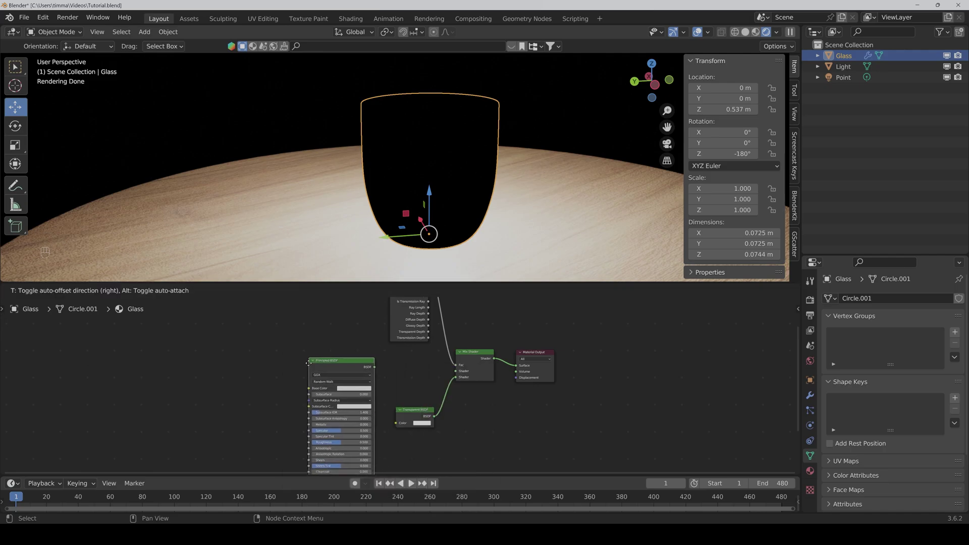
pyautogui.click(310, 367)
pyautogui.moveTo(376, 367); pyautogui.dragTo(456, 371)
# Set the Principled BSDF's Transmission to 1.000 and its Roughness to 0.000.
pyautogui.moveTo(465, 438); pyautogui.dragTo(484, 330, button='middle')
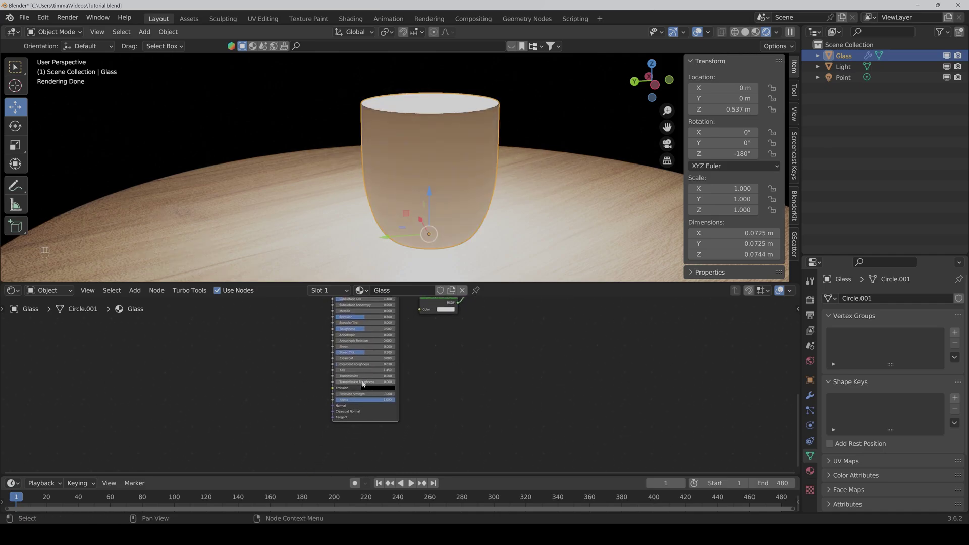
pyautogui.moveTo(364, 376); pyautogui.dragTo(402, 372)
pyautogui.moveTo(420, 334); pyautogui.dragTo(487, 401, button='middle')
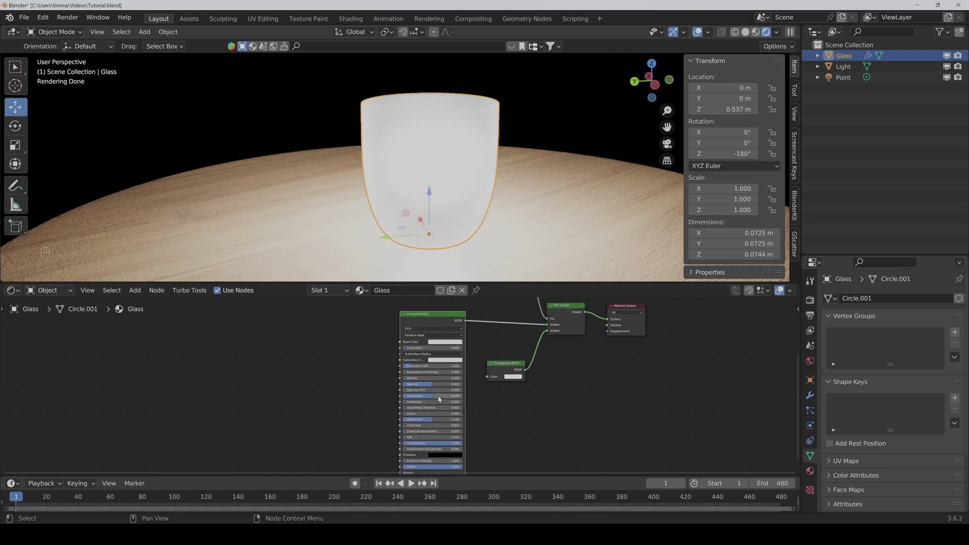
pyautogui.moveTo(444, 396); pyautogui.dragTo(401, 396)
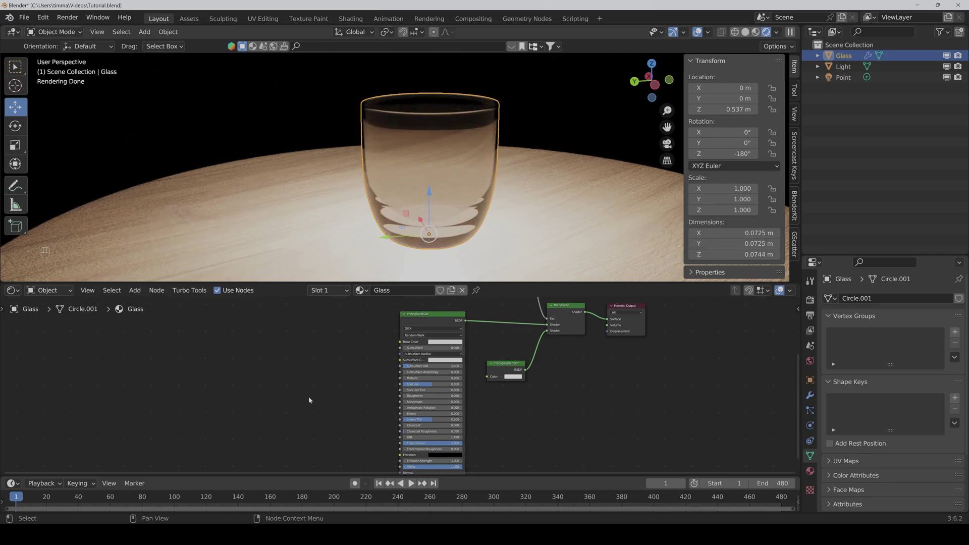
# Add a Color Ramp node beside the Principled BSDF's inputs.
pyautogui.hotkey('shift', 'a')
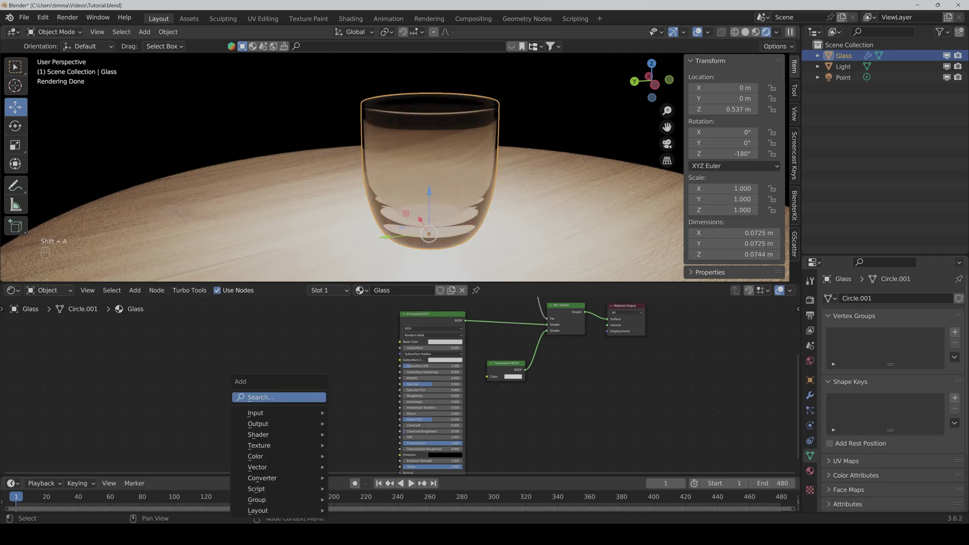
pyautogui.click(309, 398)
pyautogui.write('colo')
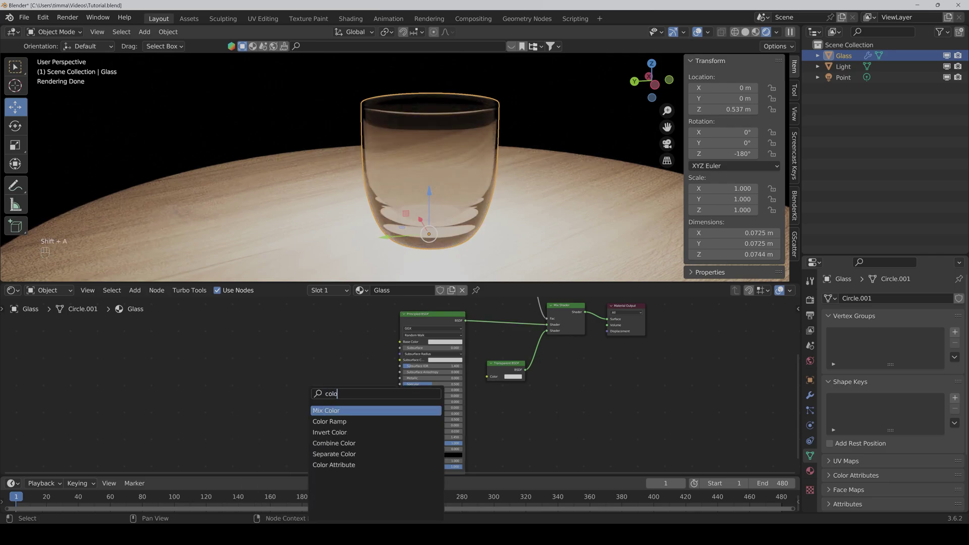
pyautogui.press('Down')
pyautogui.press('Return')
pyautogui.click(309, 397)
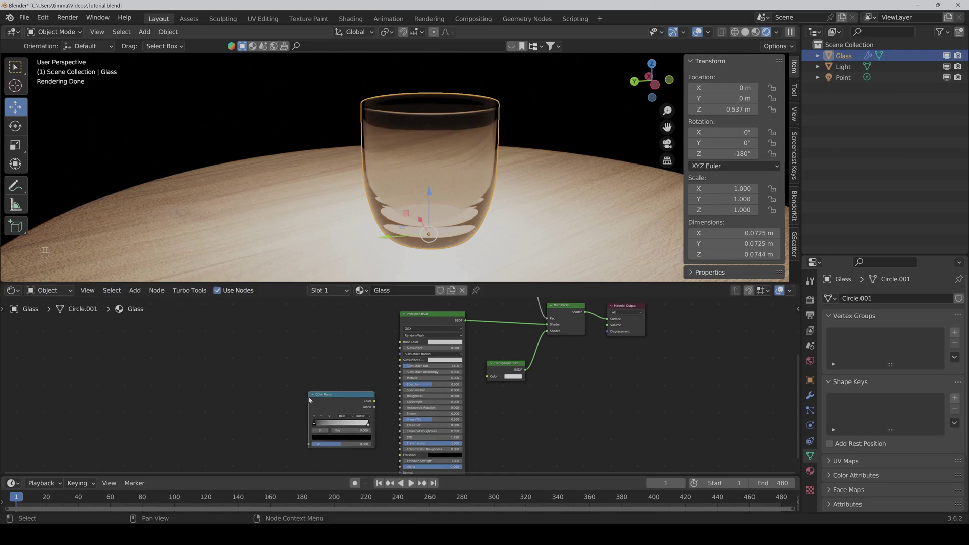
# Add a Noise Texture node beside the Color Ramp and link its Fac output to the Color Ramp's Fac input.
pyautogui.hotkey('shift', 'a')
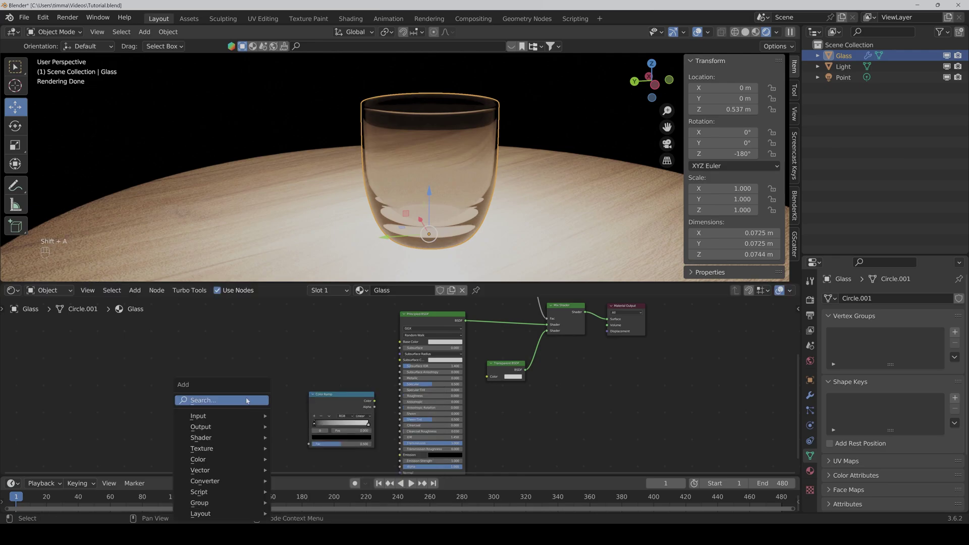
pyautogui.write('noi')
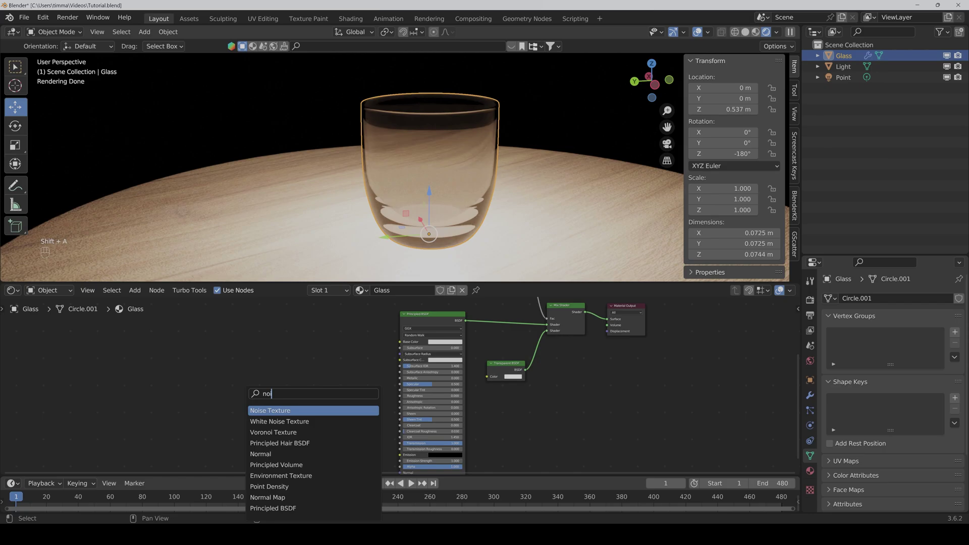
pyautogui.press('Return')
pyautogui.click(246, 397)
pyautogui.scroll(2, 252, 396)
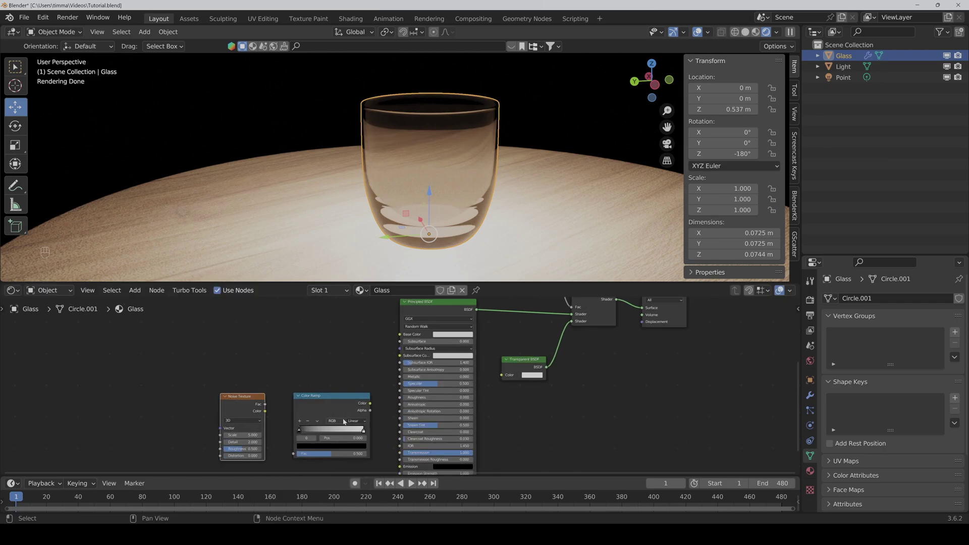
pyautogui.moveTo(261, 385); pyautogui.dragTo(290, 434)
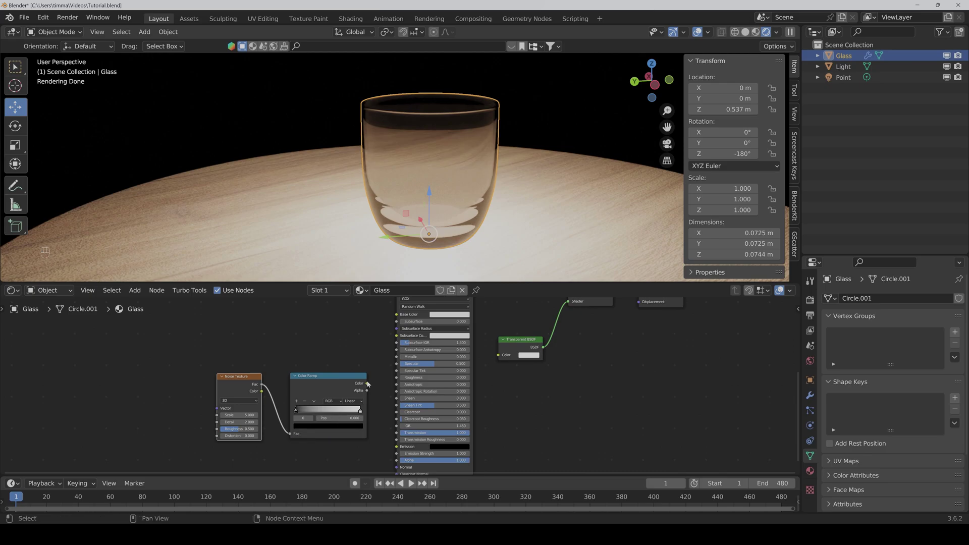
# Link the Color Ramp's Color output to the Principled BSDF's Roughness and bring the ramp's black and white stops closer together.
pyautogui.moveTo(368, 384); pyautogui.dragTo(397, 378)
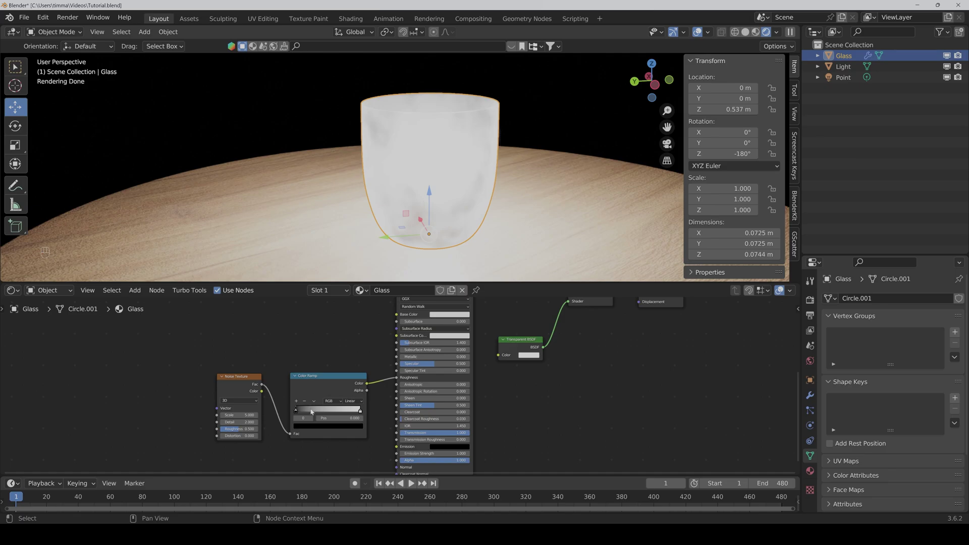
pyautogui.moveTo(296, 411); pyautogui.dragTo(321, 411)
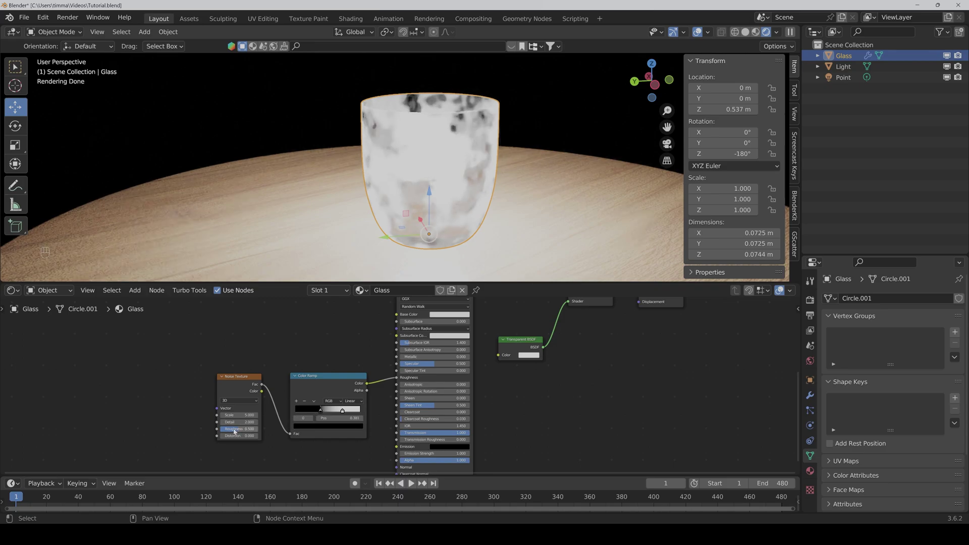
# Set the Noise Texture's Roughness to 1.000 and its Detail to 15.000, and lower its Scale.
pyautogui.moveTo(237, 429); pyautogui.dragTo(257, 429)
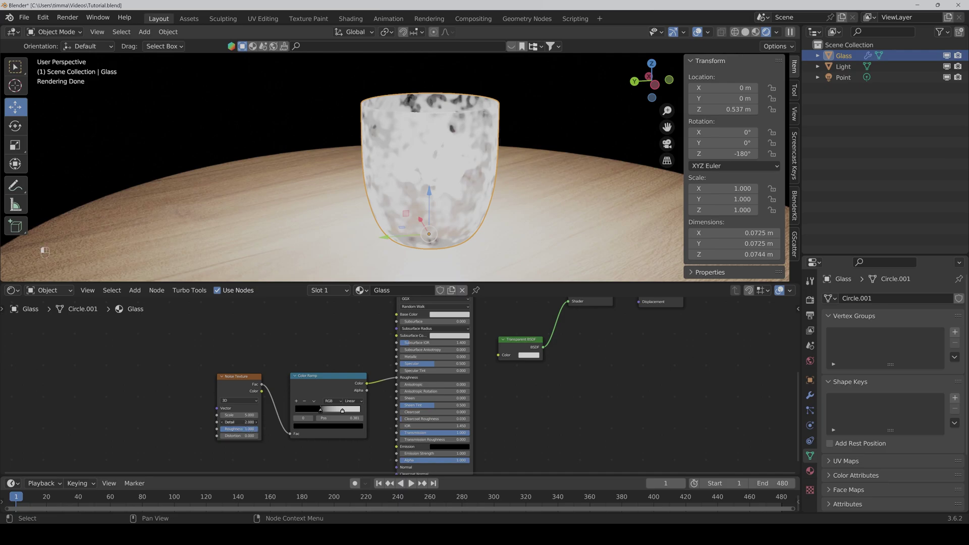
pyautogui.moveTo(237, 422); pyautogui.dragTo(273, 422)
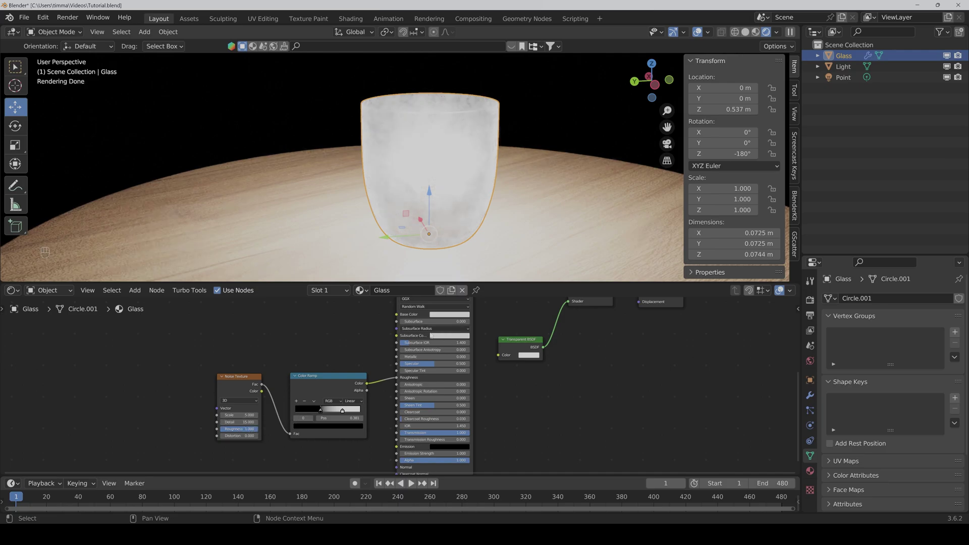
pyautogui.click(248, 415)
pyautogui.write('3')
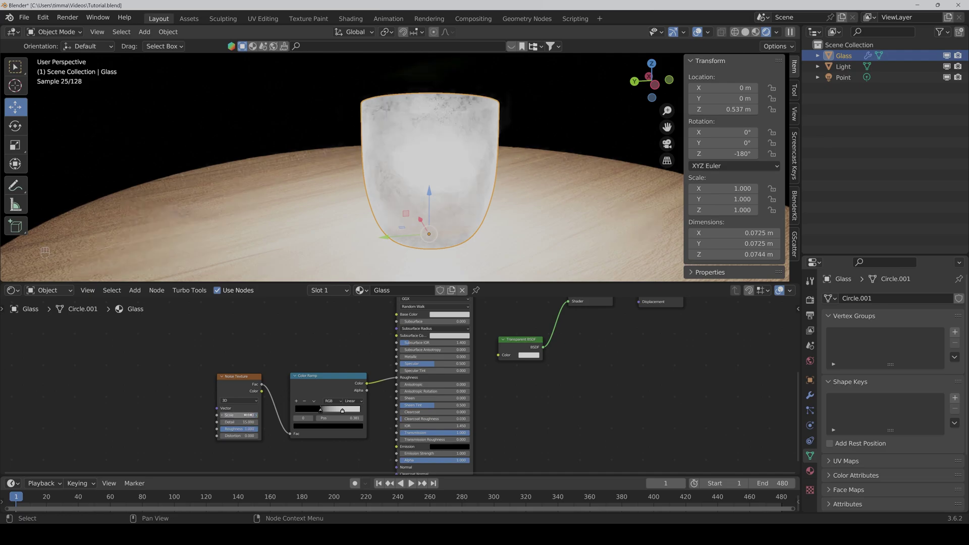
pyautogui.press('Return')
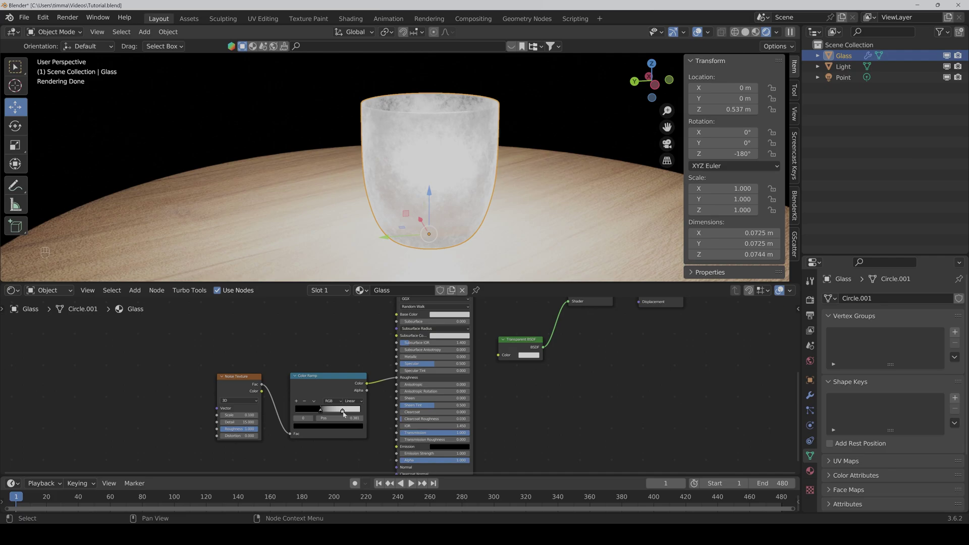
# Move the Color Ramp's black stop to about 0.44 and its white stop close to the ramp's far end.
pyautogui.moveTo(343, 410)
pyautogui.mouseDown()
pyautogui.moveTo(357, 412)
pyautogui.moveTo(325, 412)
pyautogui.moveTo(334, 414)
pyautogui.mouseUp()
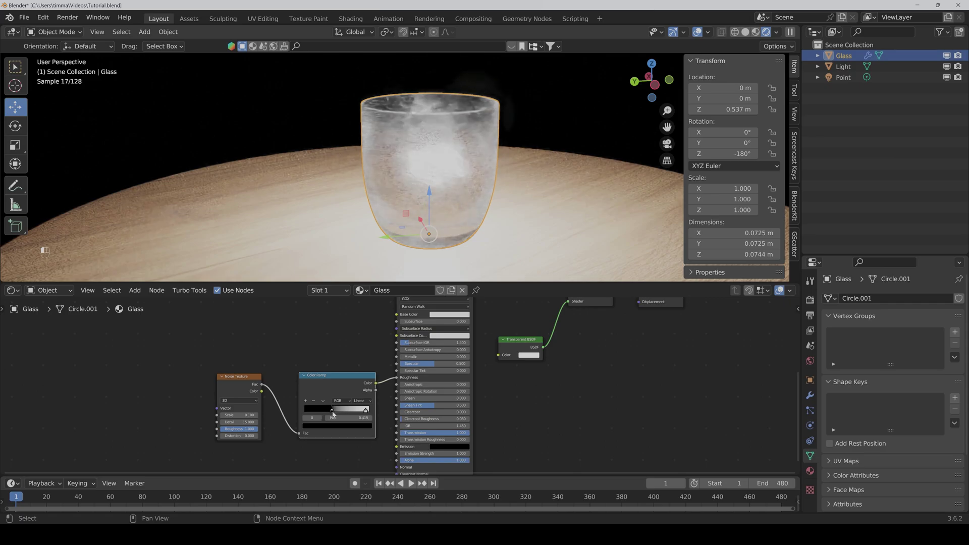
pyautogui.scroll(5, 455, 177)
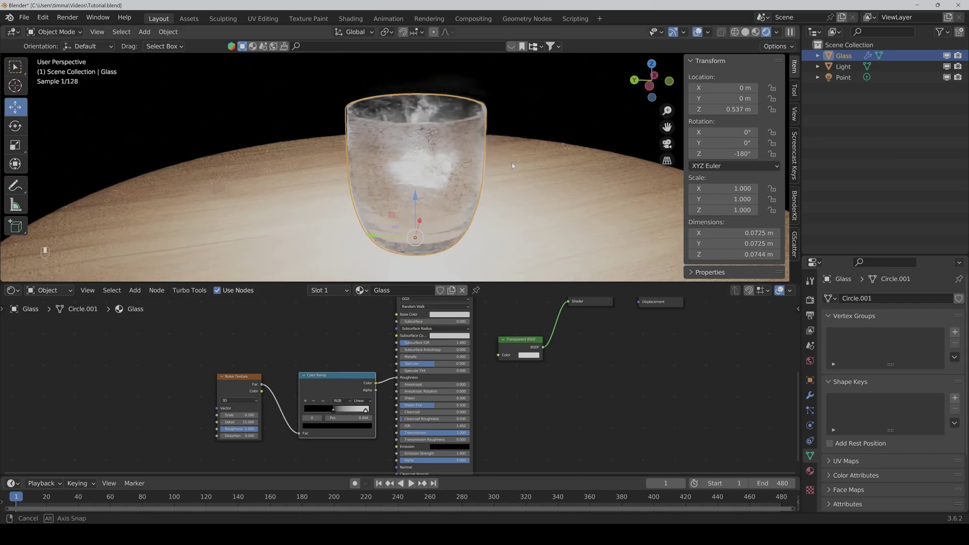
pyautogui.moveTo(487, 179); pyautogui.dragTo(477, 183, button='middle')
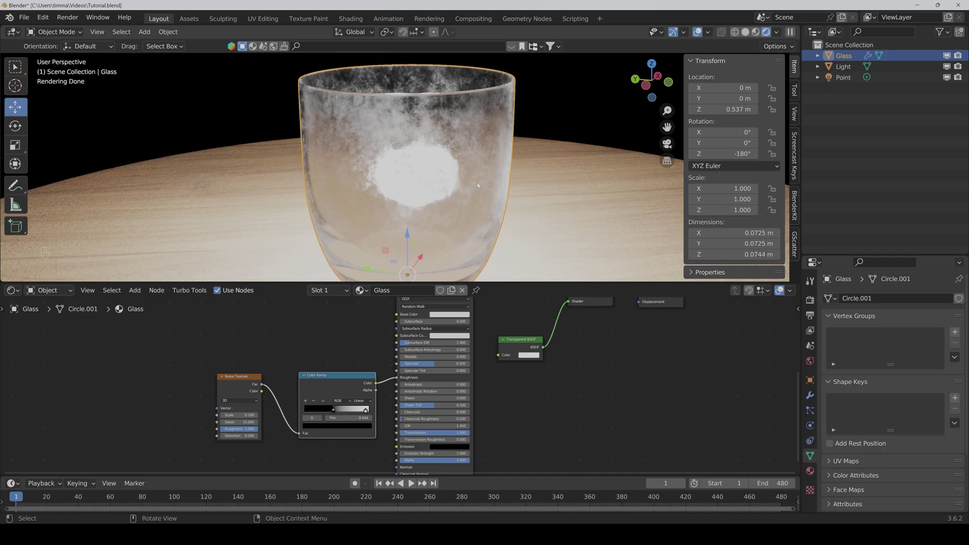